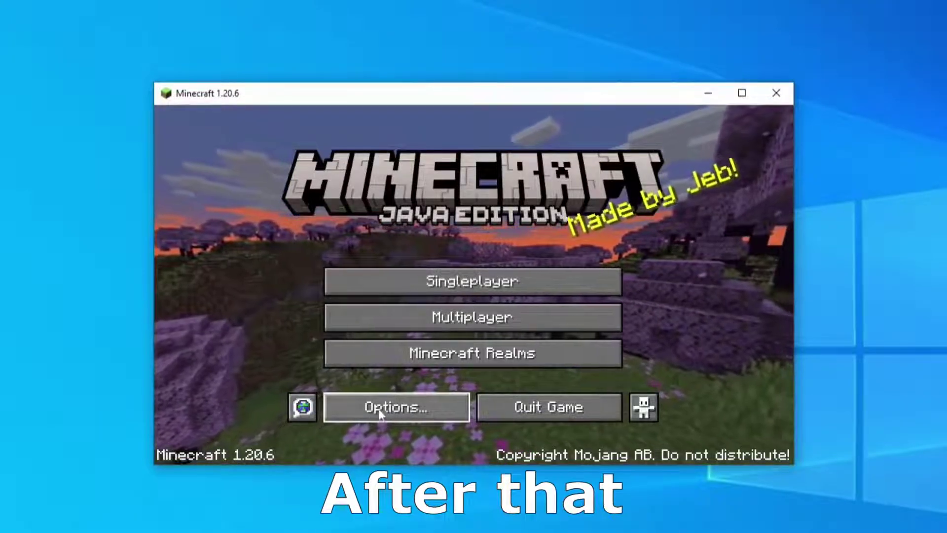
Step: Open the .minecraft resourcepacks folder via Options > Resource Packs > Open Pack Folder
{"action": "left_click", "coordinate": [377, 416]}
{"action": "left_click", "coordinate": [345, 359]}
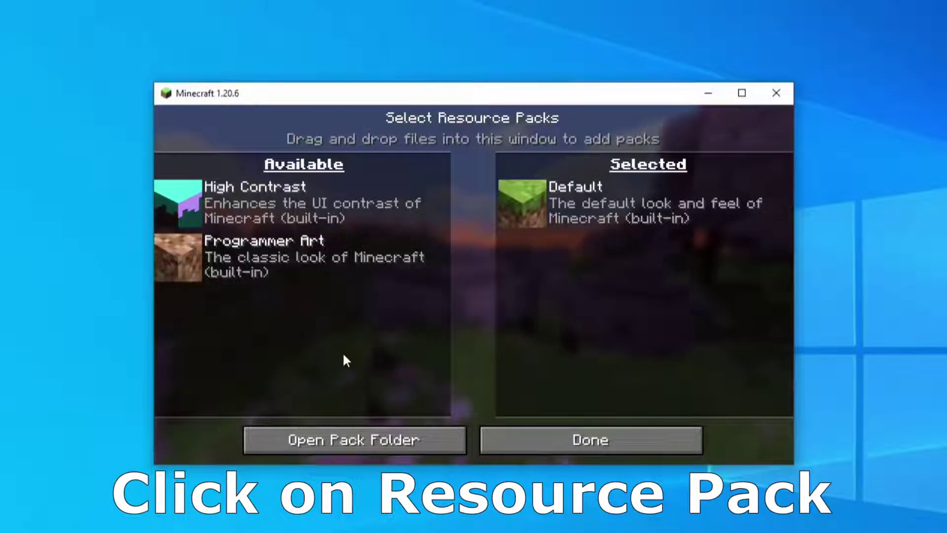
{"action": "left_click", "coordinate": [415, 437]}
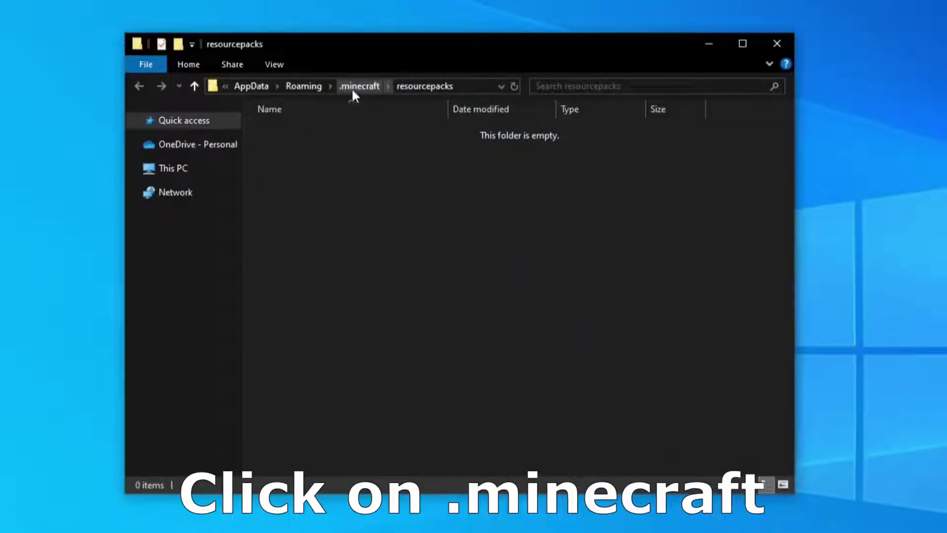
Step: Copy the Redstone tests folder from .minecraft\saves, then close Explorer and Minecraft
{"action": "left_click", "coordinate": [356, 88]}
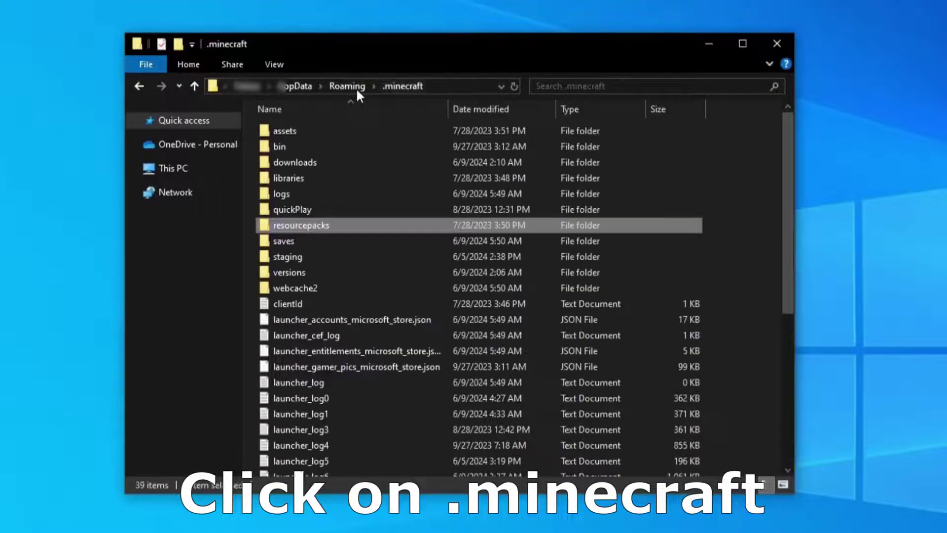
{"action": "double_click", "coordinate": [298, 239]}
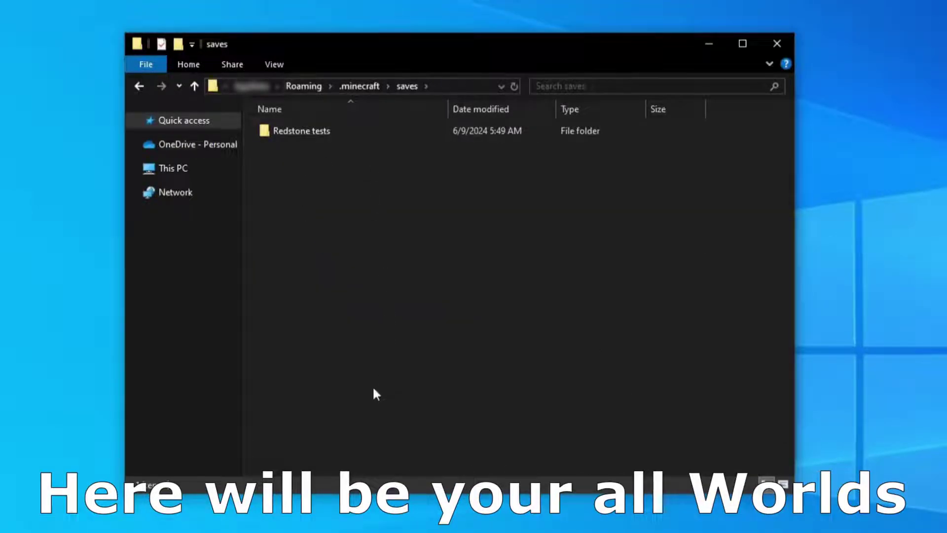
{"action": "left_click", "coordinate": [311, 134]}
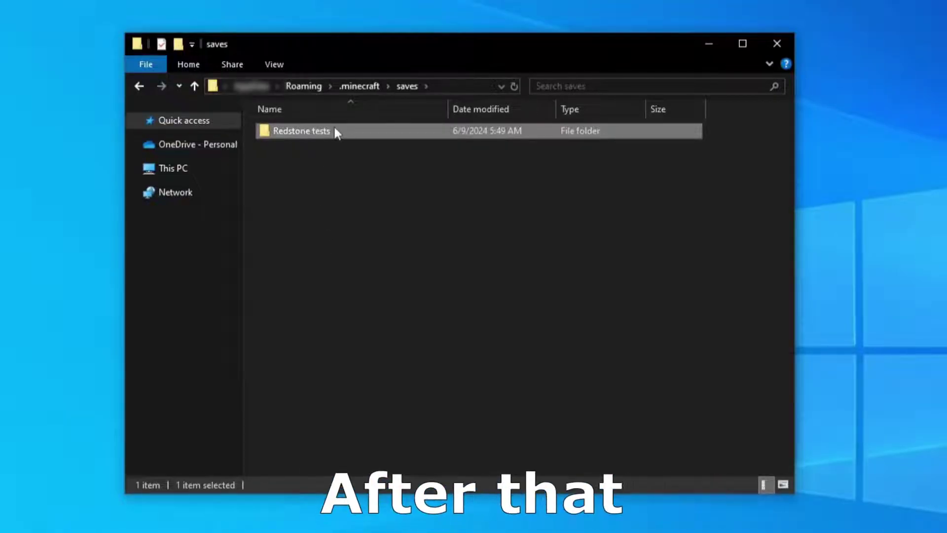
{"action": "right_click", "coordinate": [334, 131]}
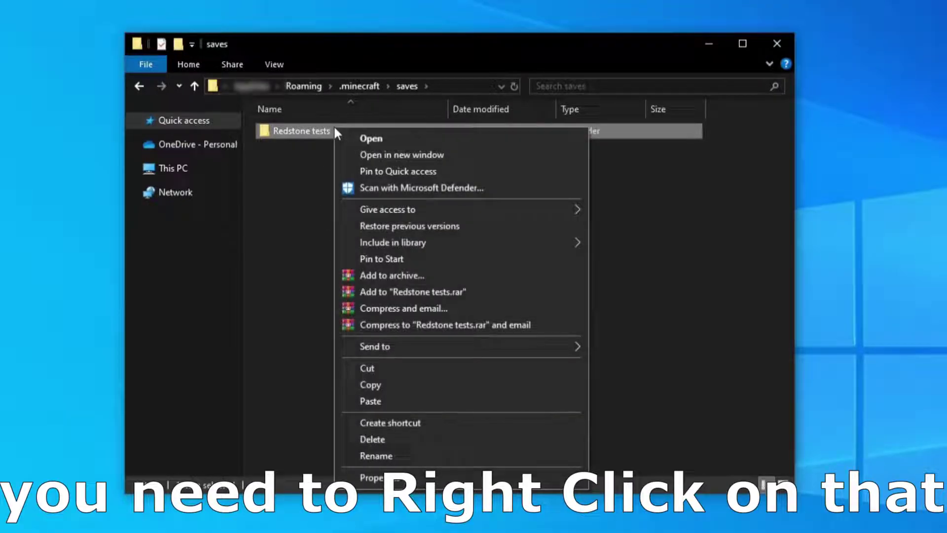
{"action": "left_click", "coordinate": [392, 384]}
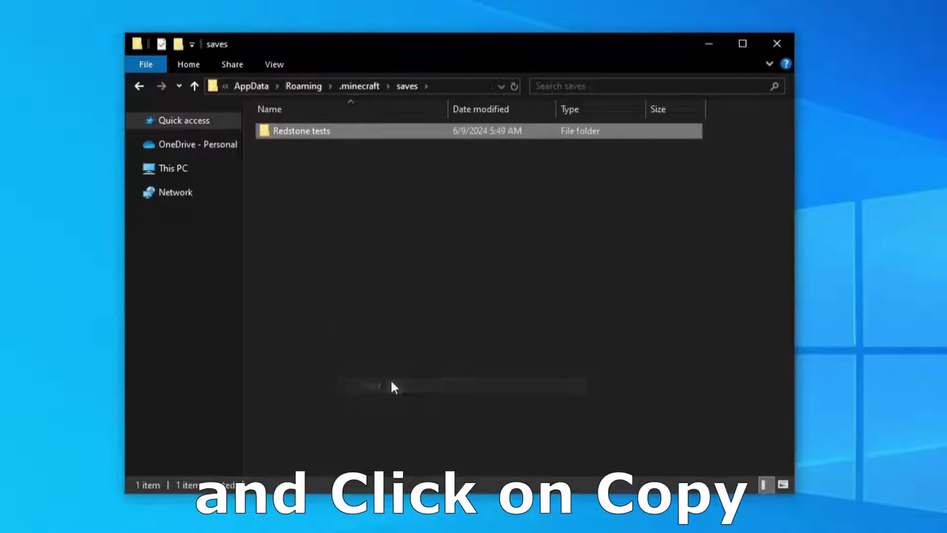
{"action": "left_click", "coordinate": [778, 44]}
{"action": "left_click", "coordinate": [765, 94]}
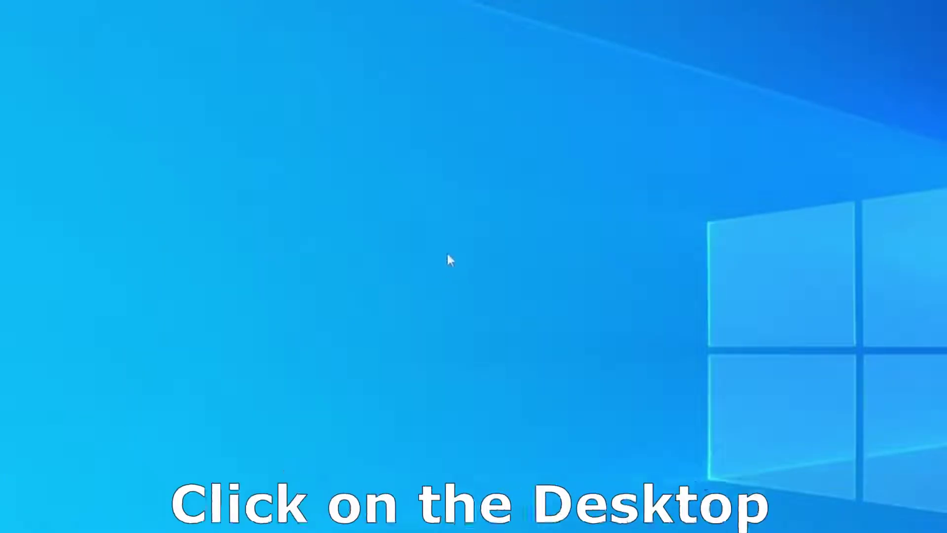
Step: Paste Redstone tests onto the desktop and copy it into USB Drive (E:)
{"action": "right_click", "coordinate": [378, 269]}
{"action": "left_click", "coordinate": [447, 336]}
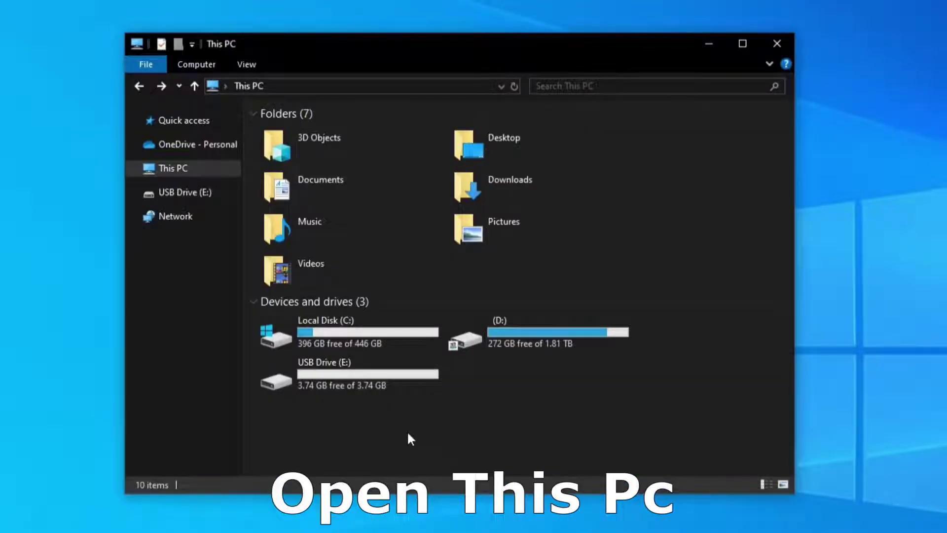
{"action": "double_click", "coordinate": [352, 380]}
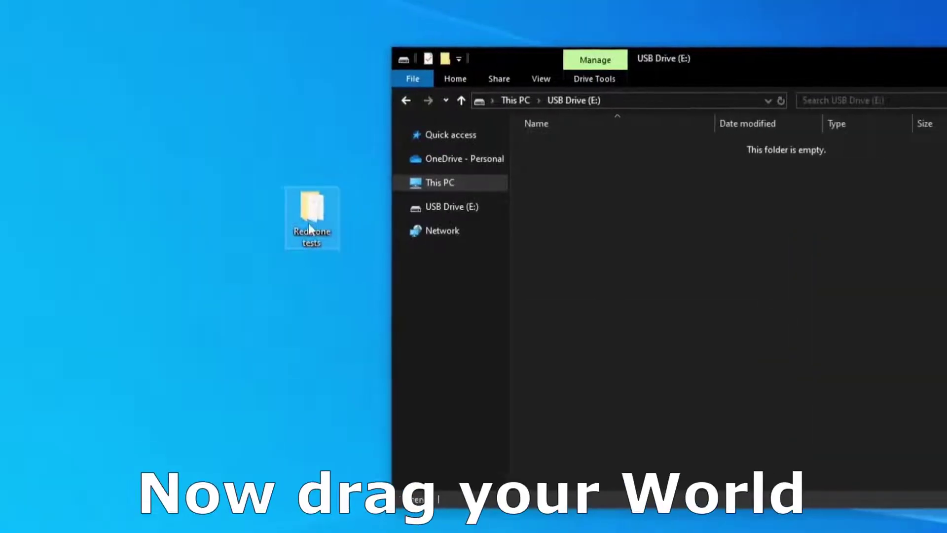
{"action": "left_click_drag", "start_coordinate": [309, 229], "coordinate": [665, 279]}
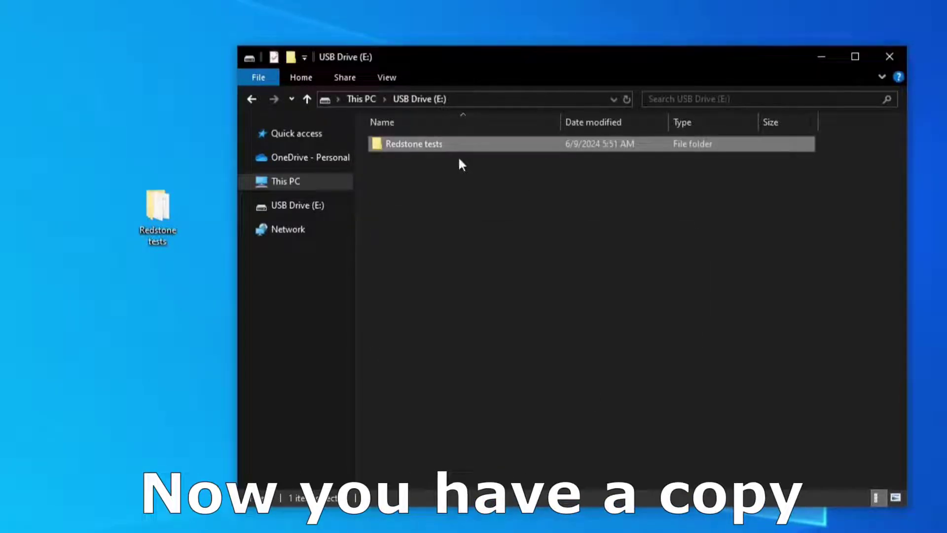
{"action": "left_click", "coordinate": [436, 173]}
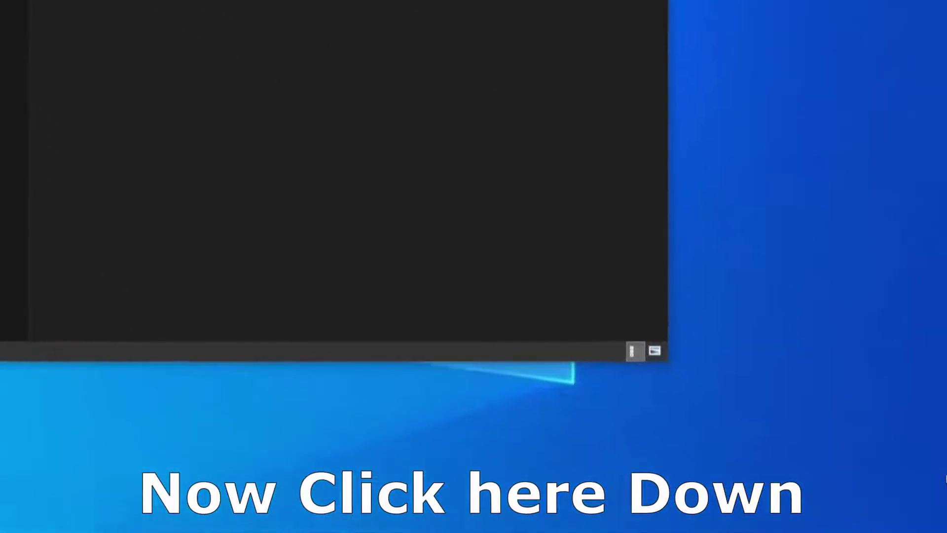
{"action": "left_click", "coordinate": [751, 517]}
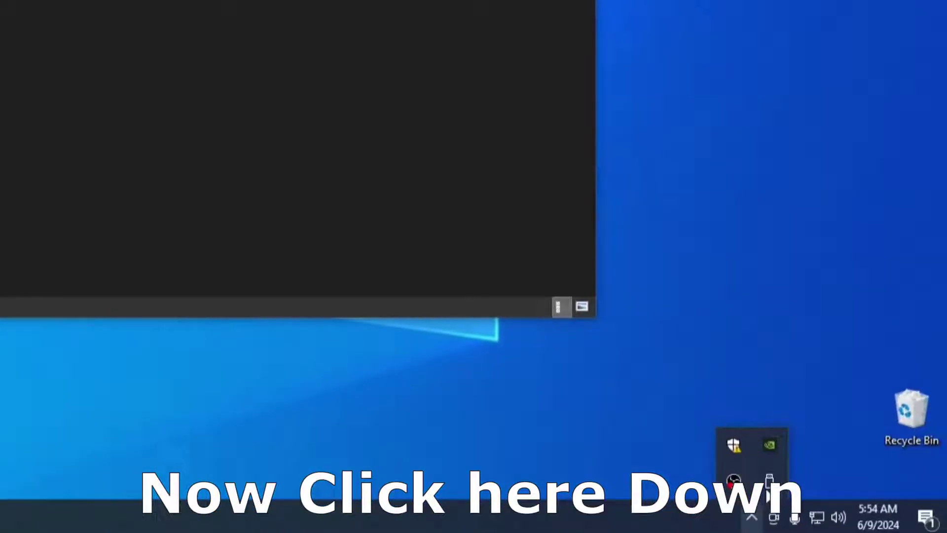
Step: Safely eject the USB drive, then copy Redstone tests from USB Drive (E:) onto the second PC's desktop
{"action": "right_click", "coordinate": [769, 481]}
{"action": "left_click", "coordinate": [792, 452]}
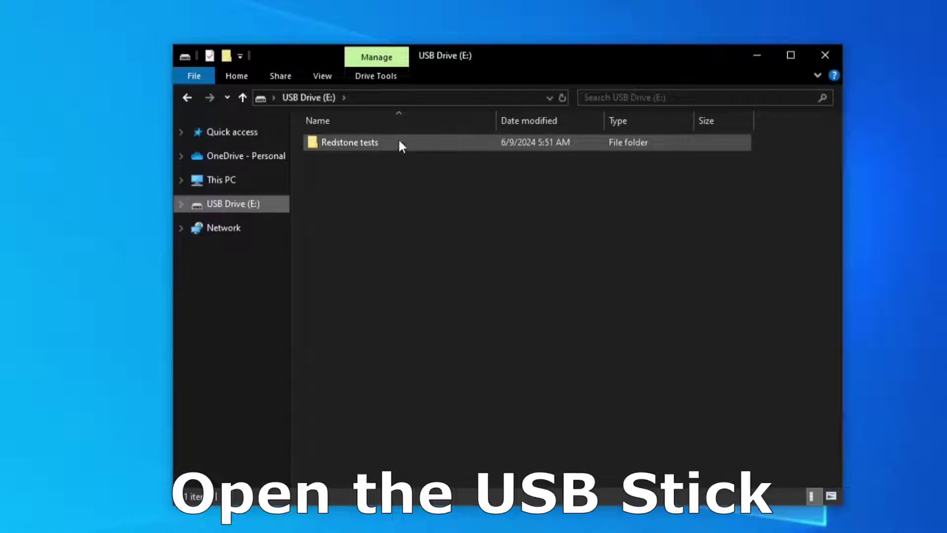
{"action": "left_click_drag", "start_coordinate": [398, 138], "coordinate": [102, 171]}
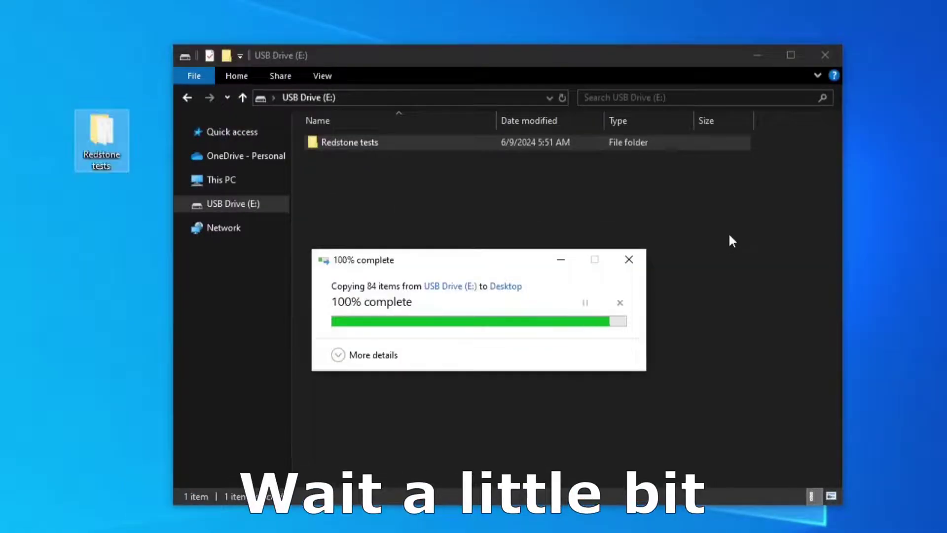
{"action": "left_click", "coordinate": [820, 63]}
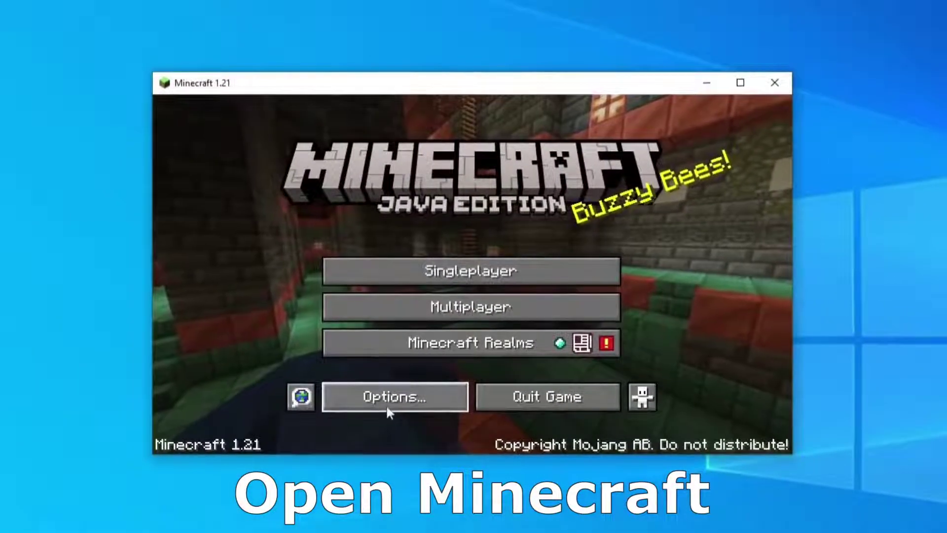
{"action": "left_click", "coordinate": [302, 407]}
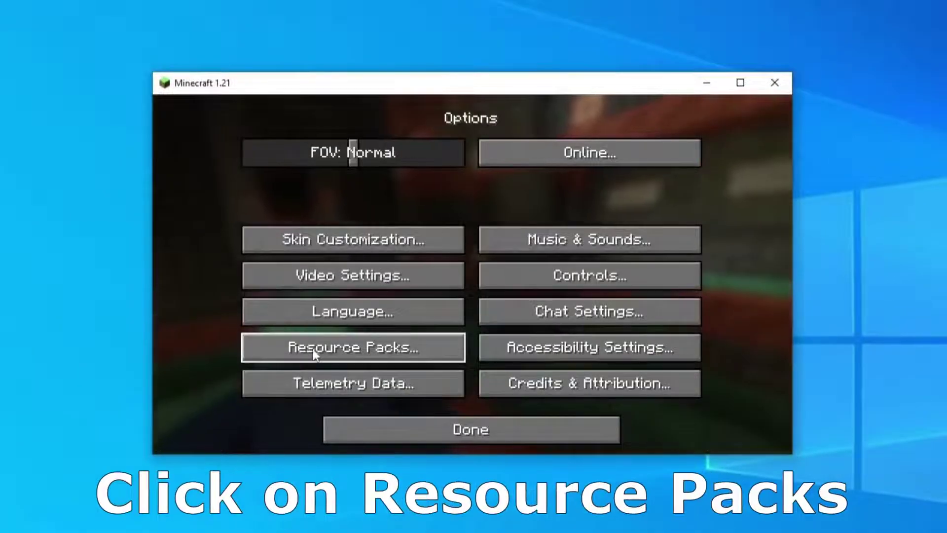
Step: Move the Redstone tests folder into the second PC's .minecraft\saves folder
{"action": "left_click", "coordinate": [346, 349]}
{"action": "left_click", "coordinate": [332, 428]}
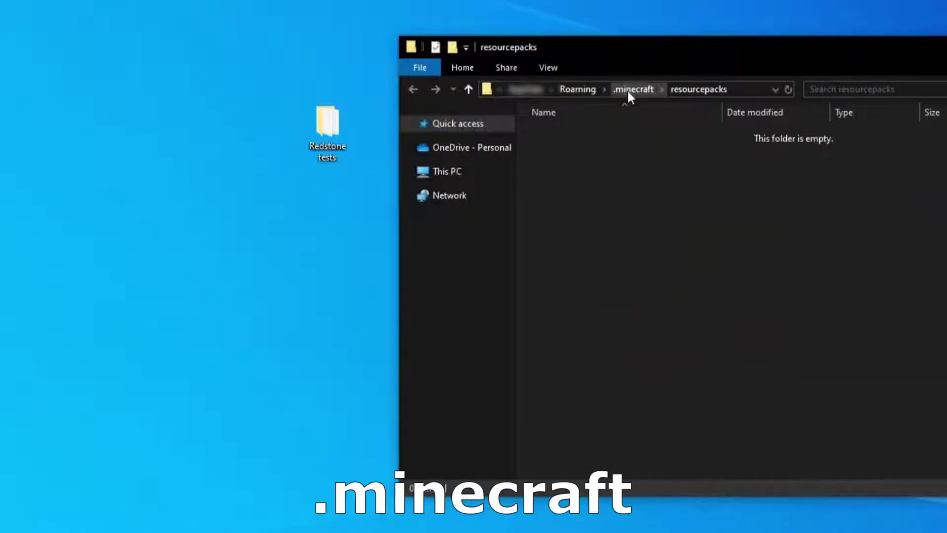
{"action": "left_click", "coordinate": [627, 90]}
{"action": "double_click", "coordinate": [587, 245]}
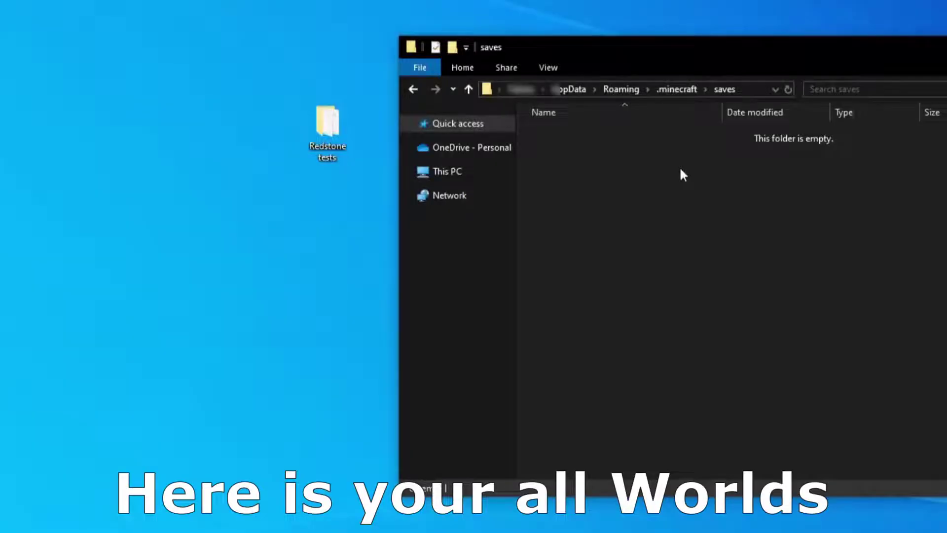
{"action": "left_click_drag", "start_coordinate": [325, 126], "coordinate": [618, 228]}
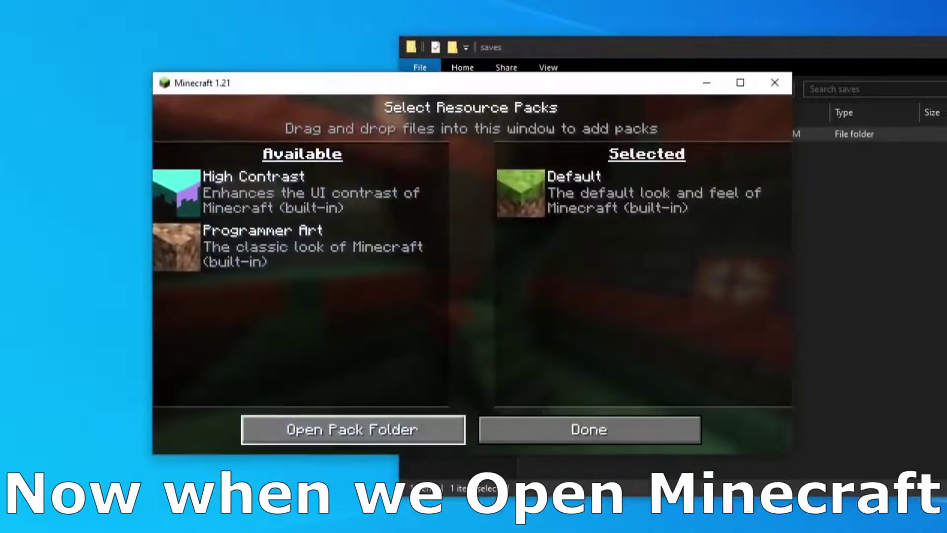
Step: Return to the title screen and find Redstone tests in the Singleplayer world list
{"action": "left_click", "coordinate": [606, 427]}
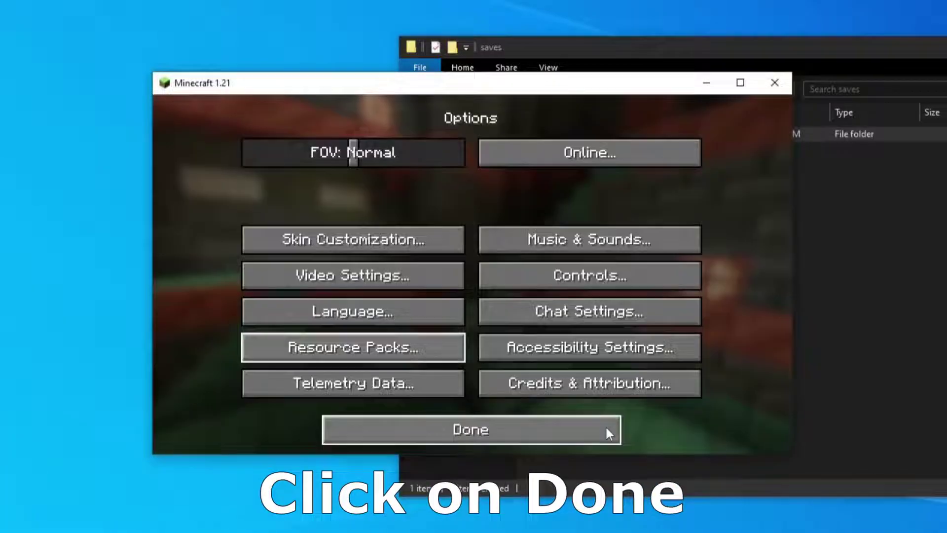
{"action": "left_click", "coordinate": [559, 438]}
{"action": "left_click", "coordinate": [492, 271]}
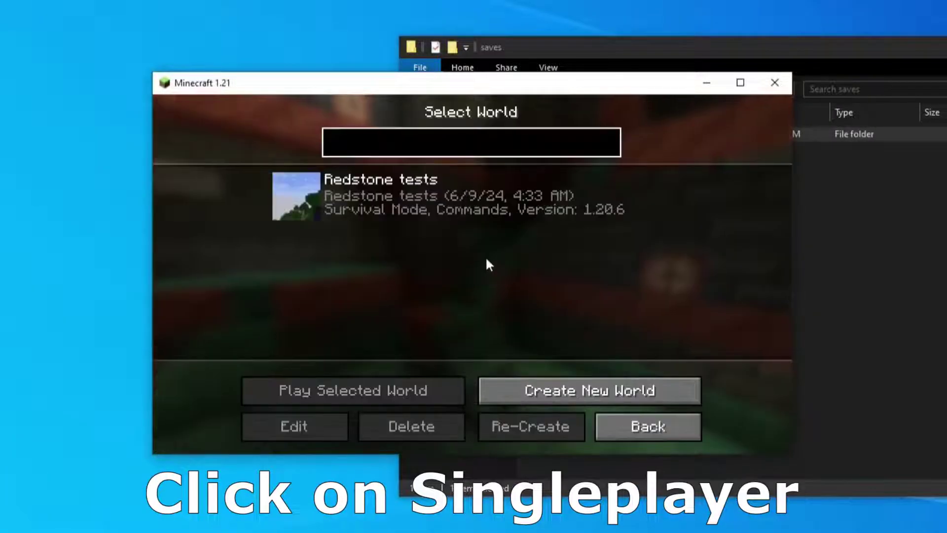
{"action": "left_click", "coordinate": [459, 204]}
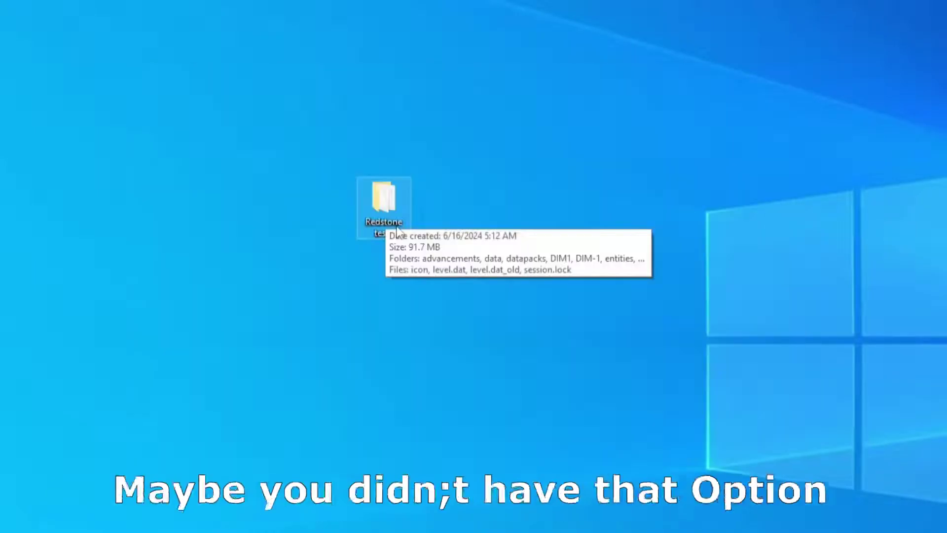
Step: Archive the desktop Redstone tests folder as Redstone tests.rar
{"action": "right_click", "coordinate": [397, 228]}
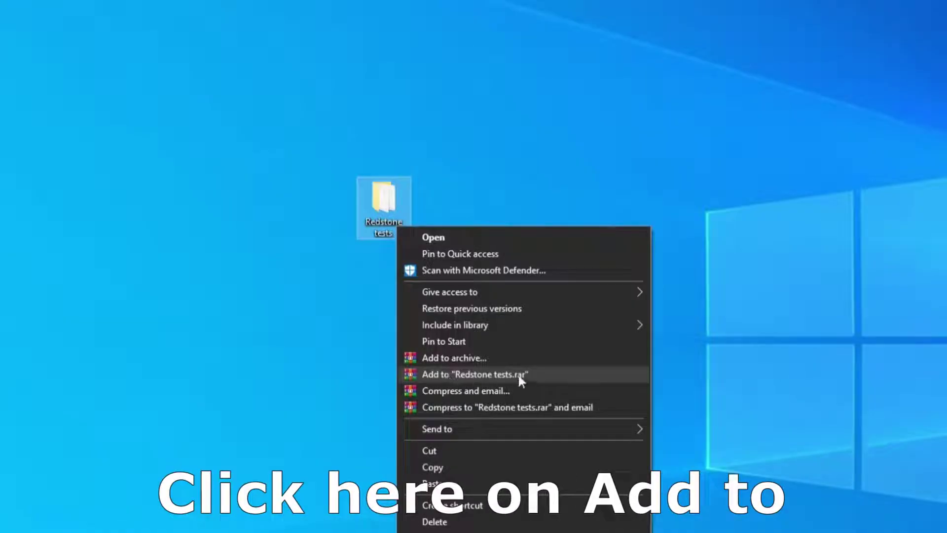
{"action": "left_click", "coordinate": [518, 374]}
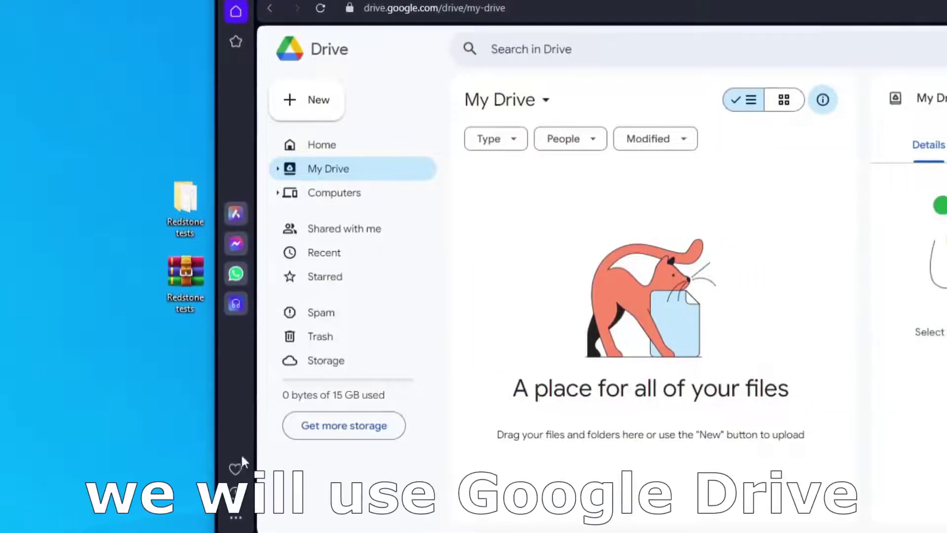
Step: Upload Redstone tests.rar to My Drive and copy its share link
{"action": "left_click_drag", "start_coordinate": [183, 283], "coordinate": [625, 334]}
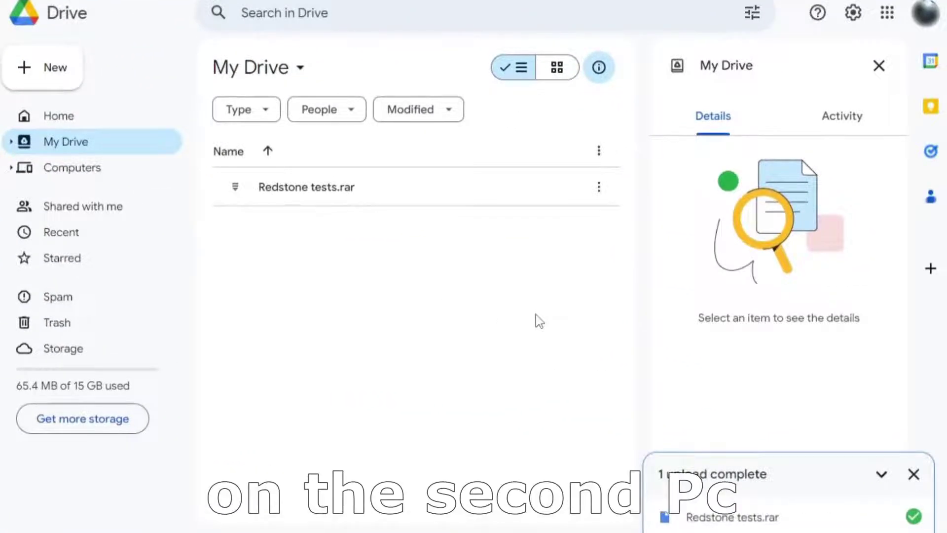
{"action": "left_click", "coordinate": [599, 190]}
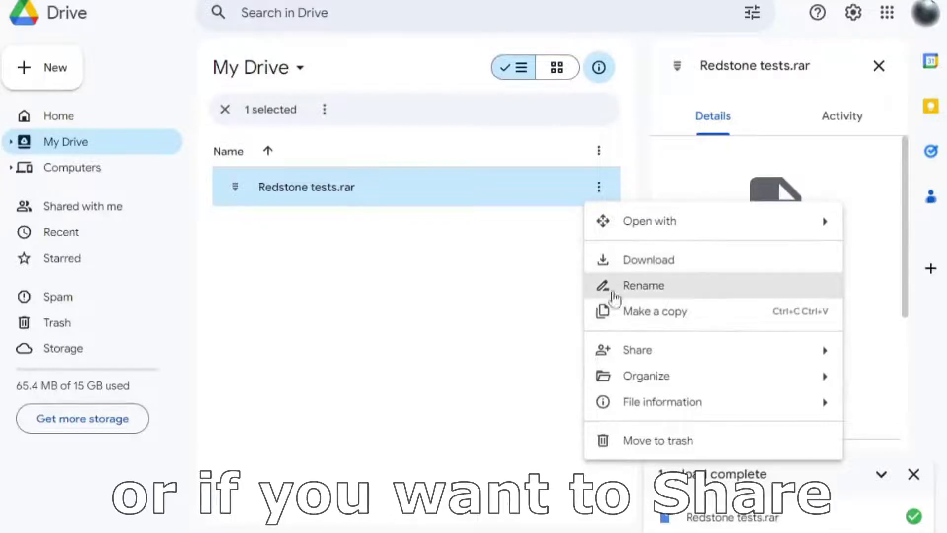
{"action": "mouse_move", "coordinate": [687, 355]}
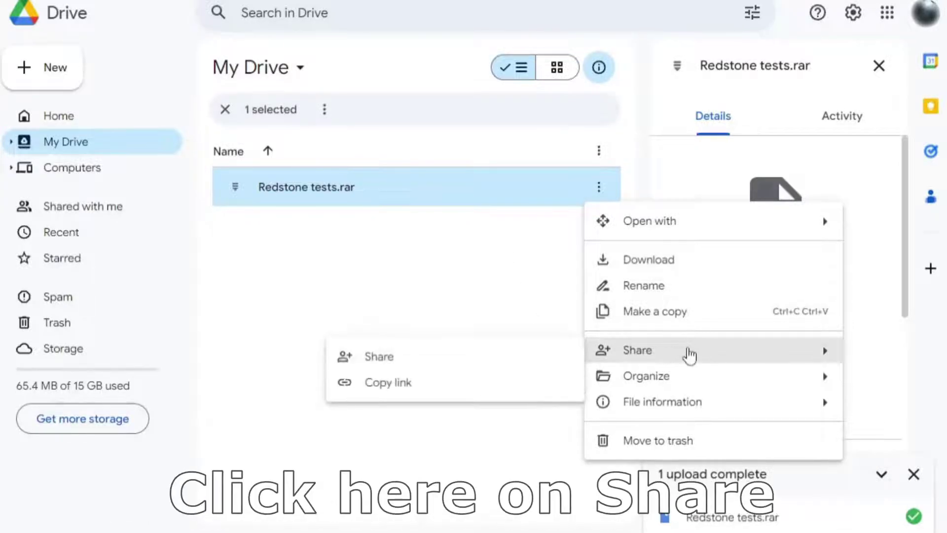
{"action": "left_click", "coordinate": [425, 398]}
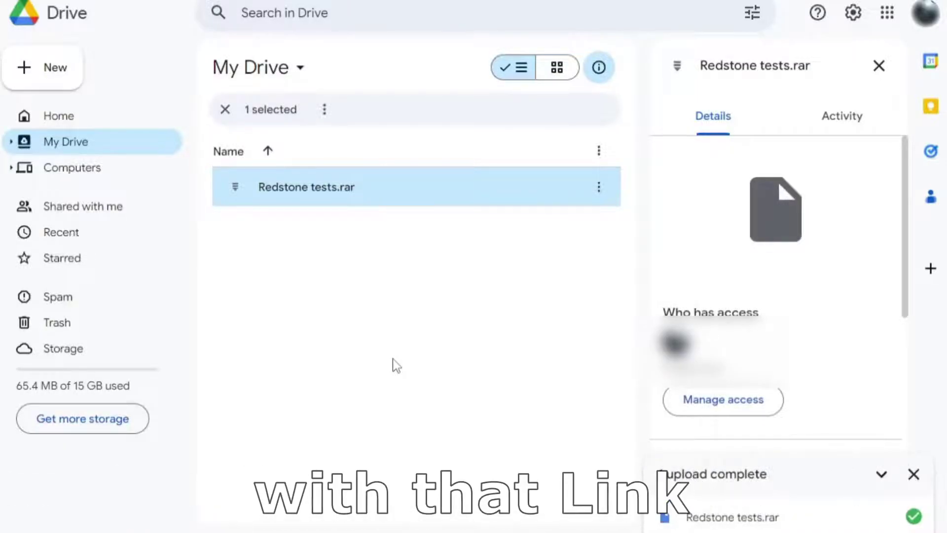
{"action": "left_click", "coordinate": [599, 188]}
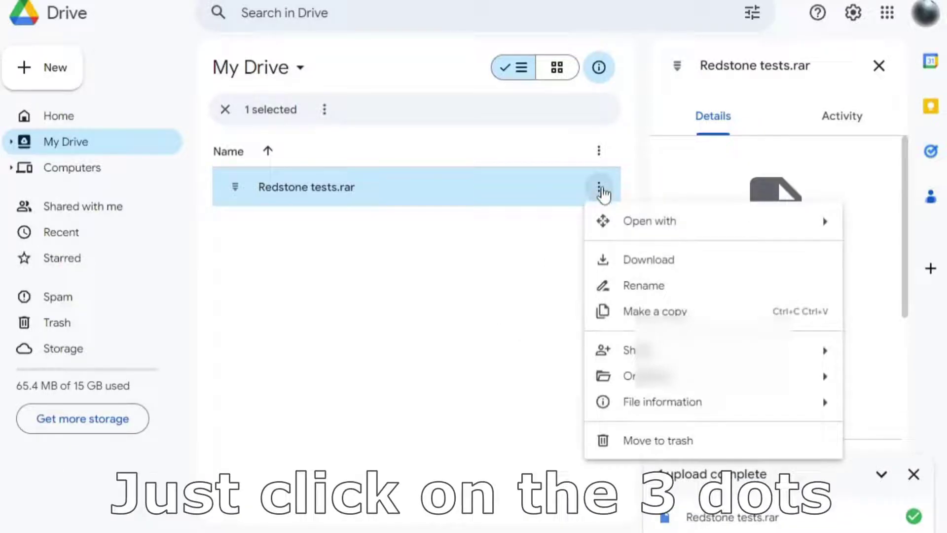
Step: Download Redstone tests.rar past the virus-scan warning and place it on the desktop
{"action": "left_click", "coordinate": [640, 266]}
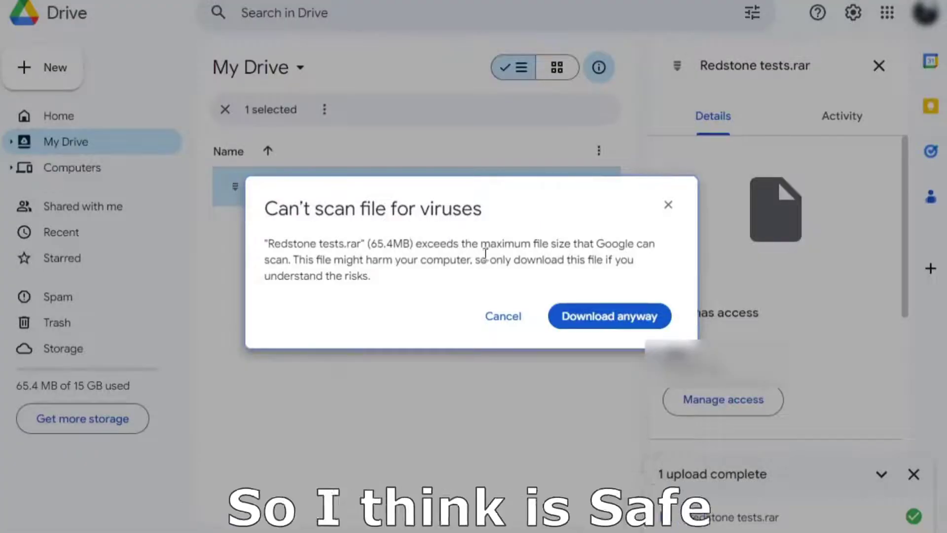
{"action": "left_click", "coordinate": [625, 322]}
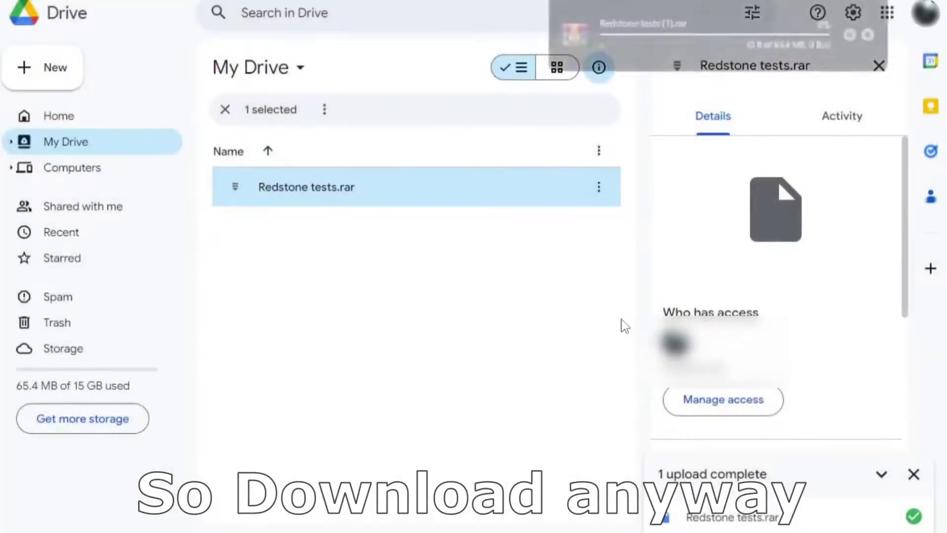
{"action": "left_click_drag", "start_coordinate": [683, 39], "coordinate": [381, 133]}
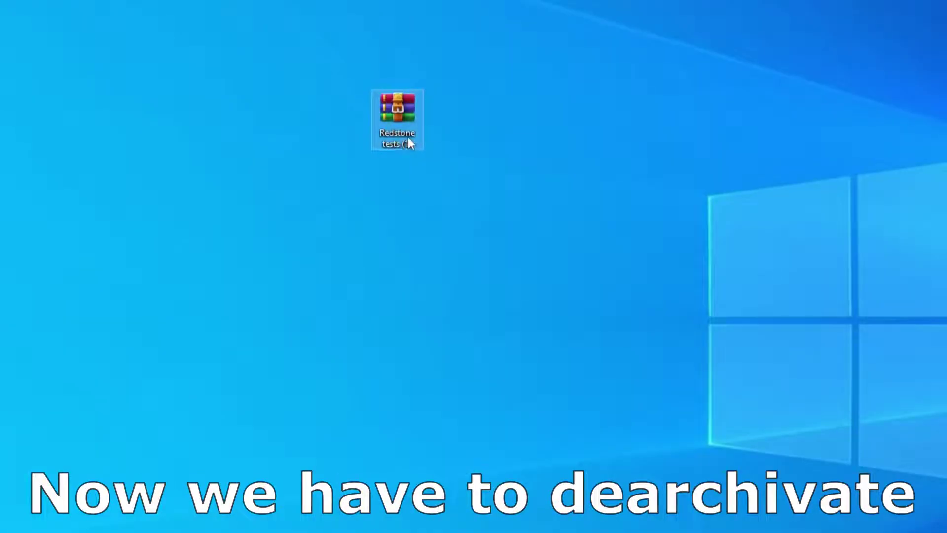
Step: Extract the downloaded archive on the desktop and open the Redstone tests (1) folder
{"action": "right_click", "coordinate": [408, 139]}
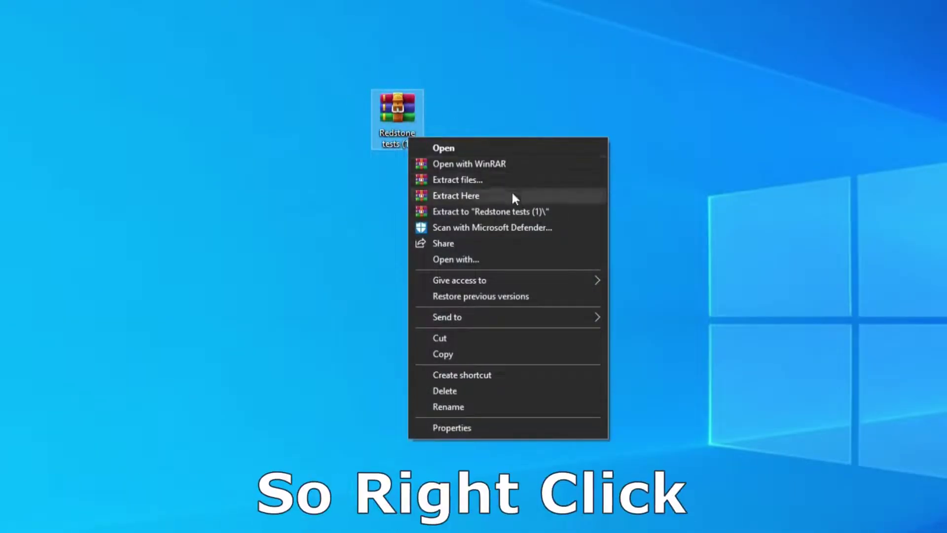
{"action": "left_click", "coordinate": [498, 212]}
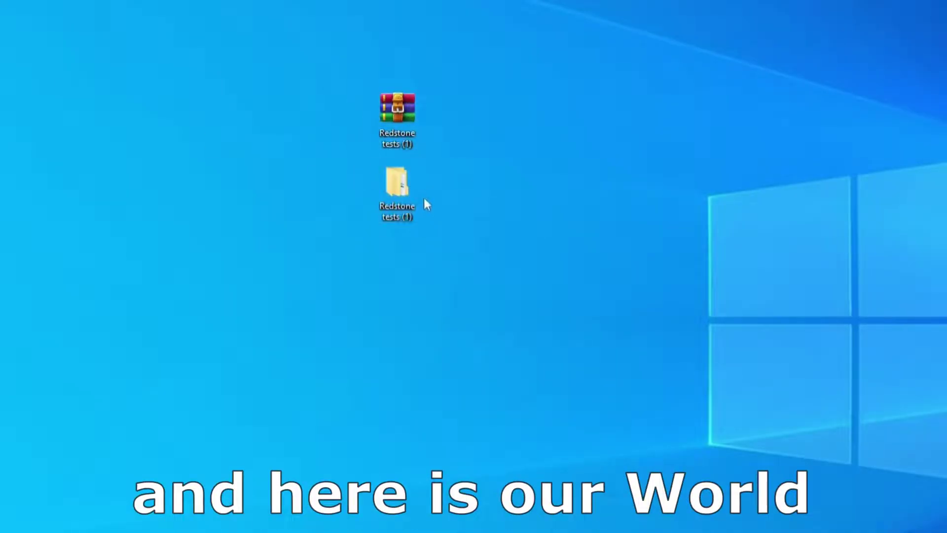
{"action": "double_click", "coordinate": [415, 194]}
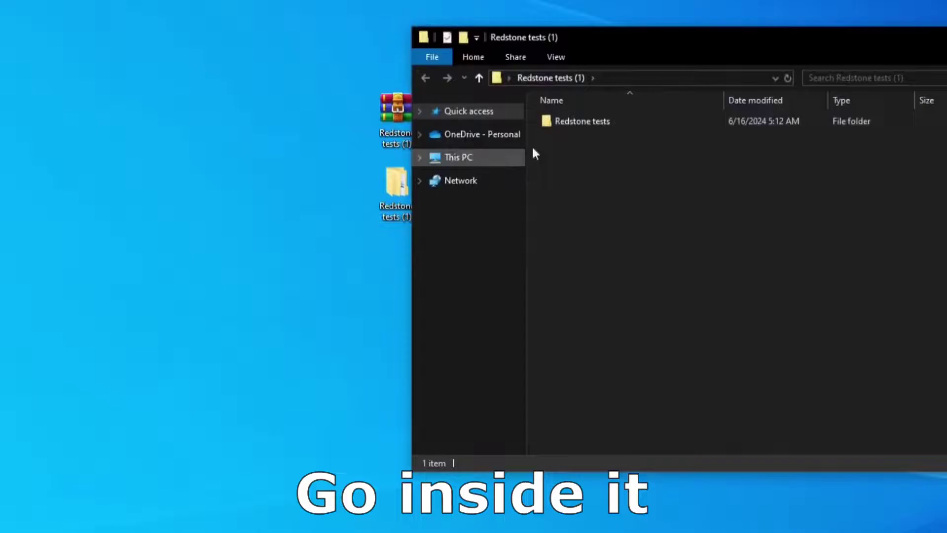
Step: Check the Redstone tests world folder inside, copy it, and close the window
{"action": "left_click", "coordinate": [597, 123]}
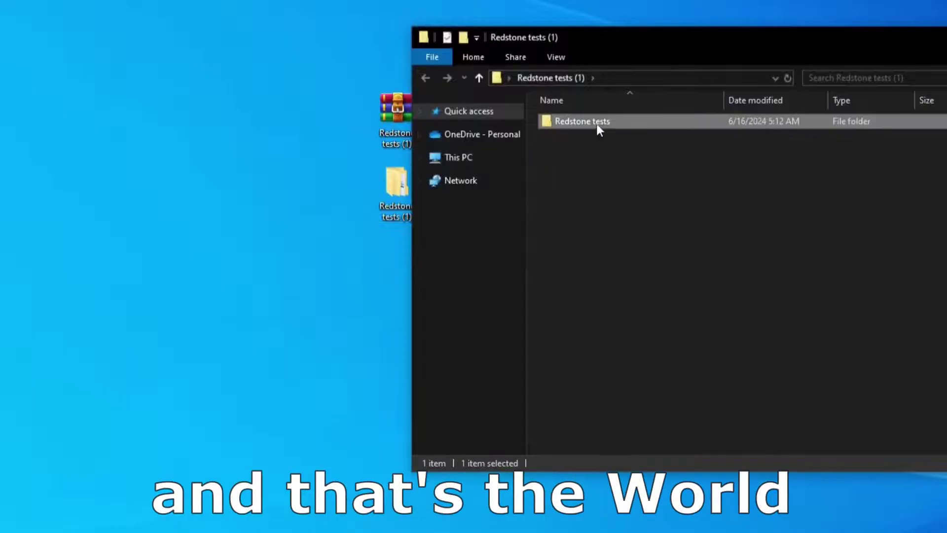
{"action": "double_click", "coordinate": [625, 124]}
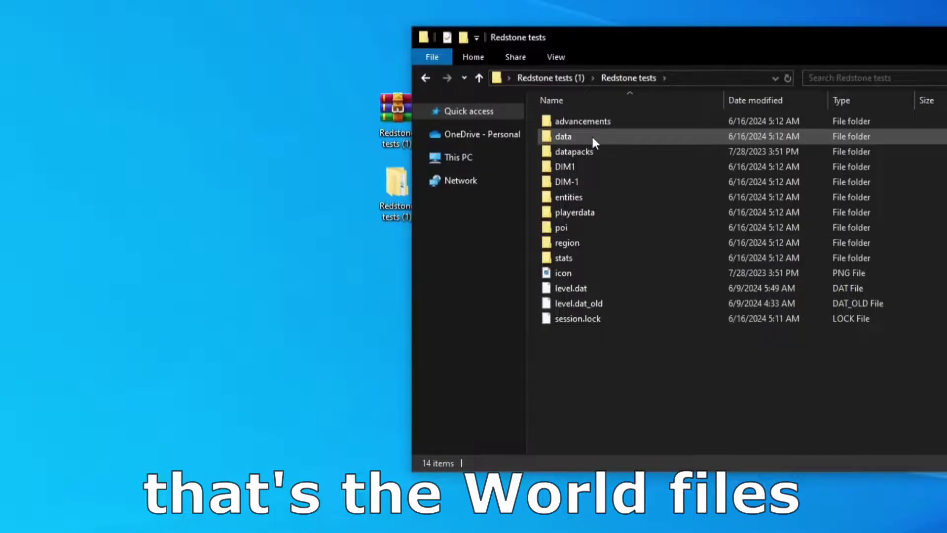
{"action": "key", "text": "alt+Left"}
{"action": "right_click", "coordinate": [607, 120]}
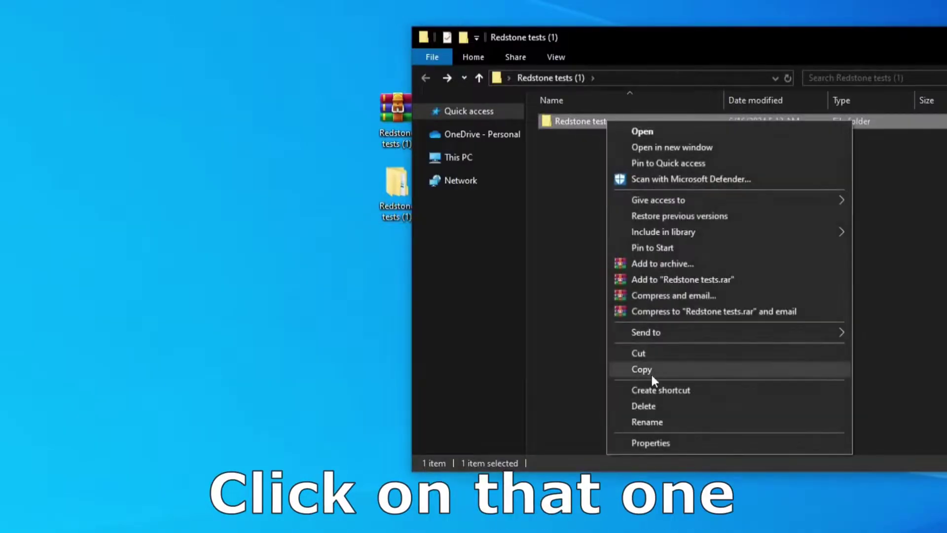
{"action": "left_click", "coordinate": [650, 372]}
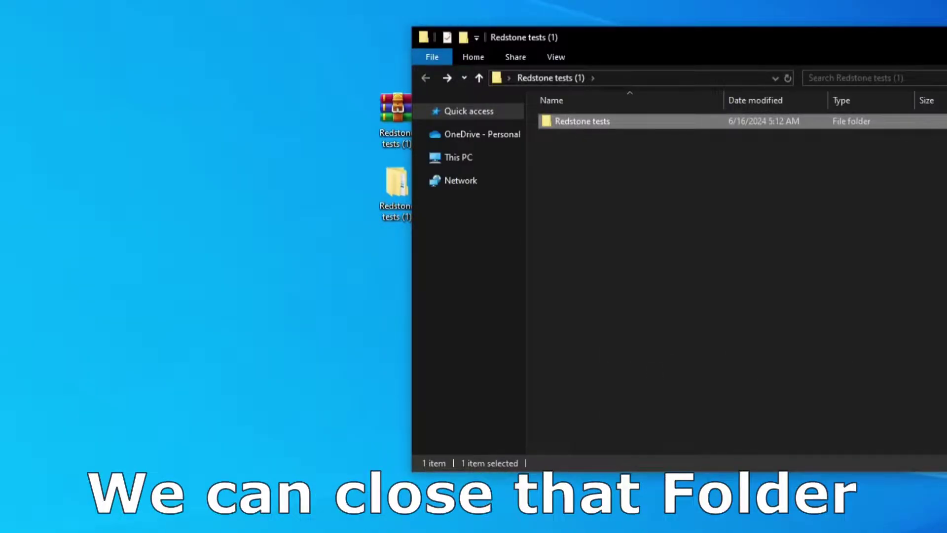
{"action": "key", "text": "alt+F4"}
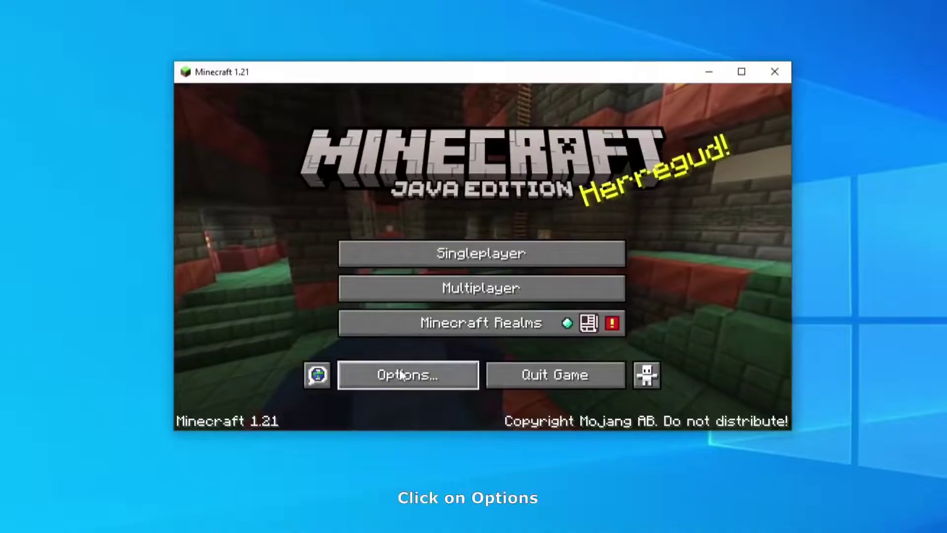
Step: Paste the Redstone tests world into .minecraft\saves via Options > Resource Packs > Open Pack Folder
{"action": "left_click", "coordinate": [400, 375]}
{"action": "left_click", "coordinate": [395, 329]}
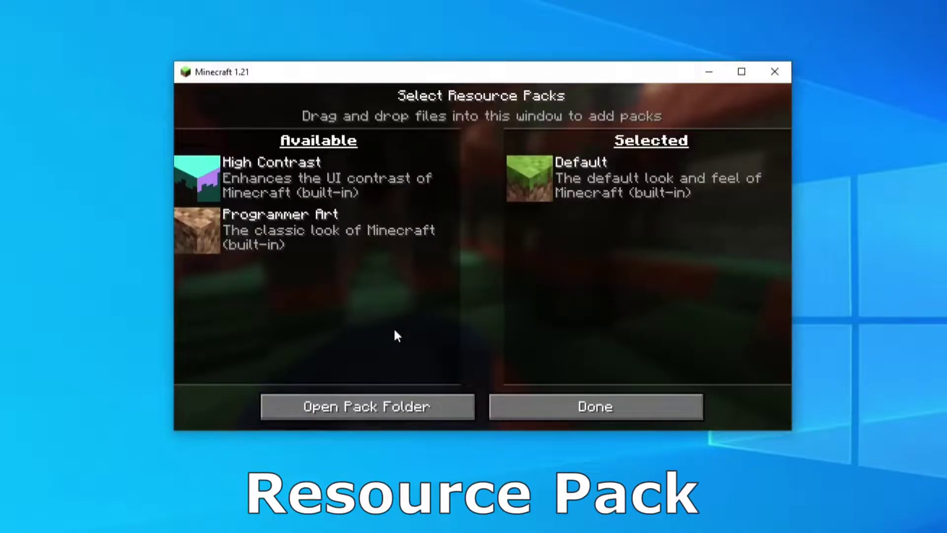
{"action": "left_click", "coordinate": [414, 405]}
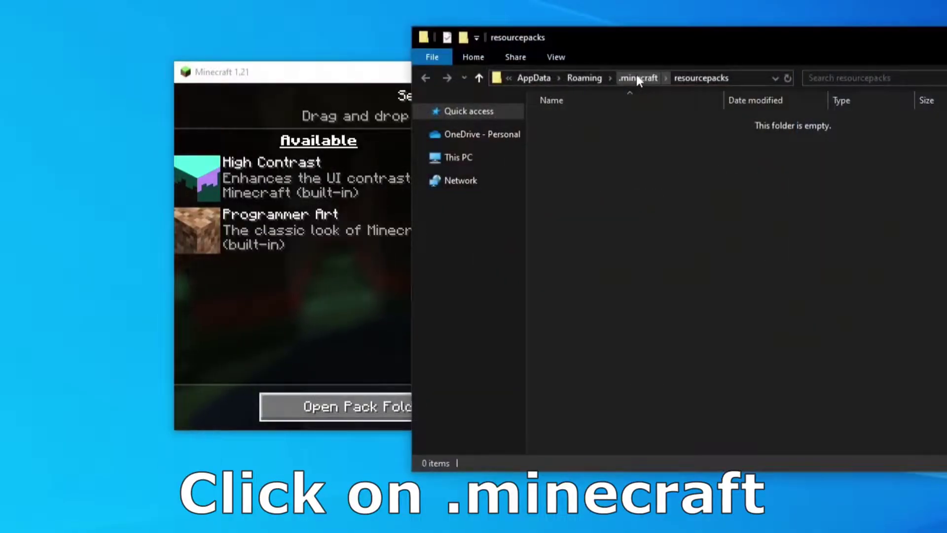
{"action": "left_click", "coordinate": [637, 78]}
{"action": "double_click", "coordinate": [623, 231]}
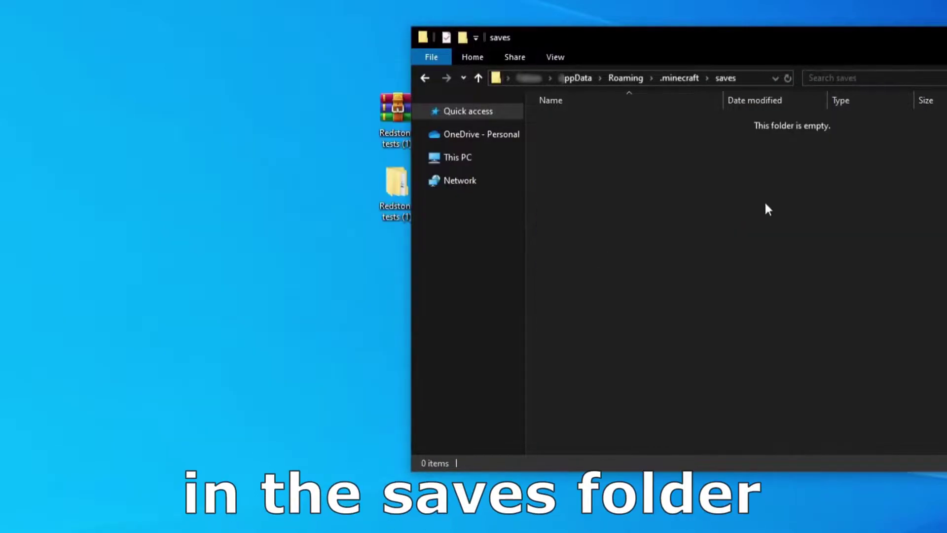
{"action": "right_click", "coordinate": [773, 207]}
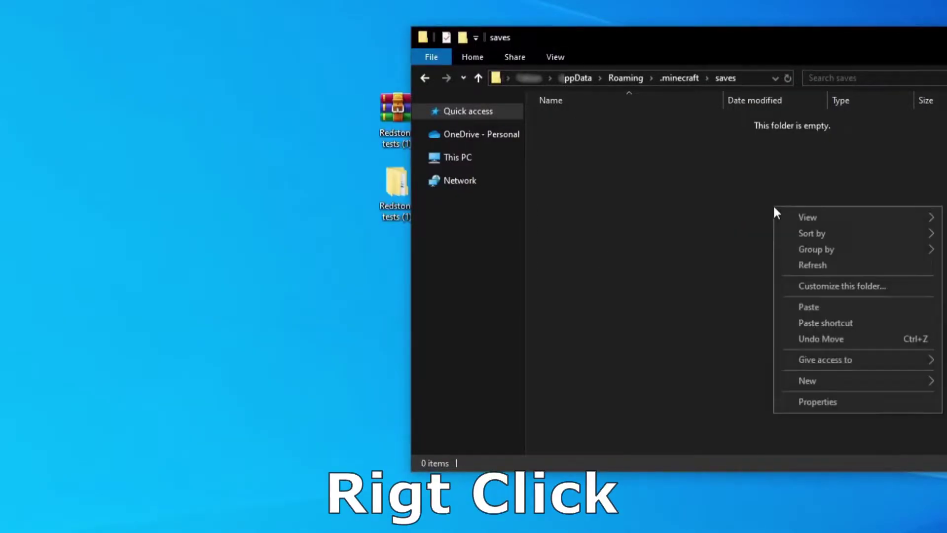
{"action": "left_click", "coordinate": [833, 308]}
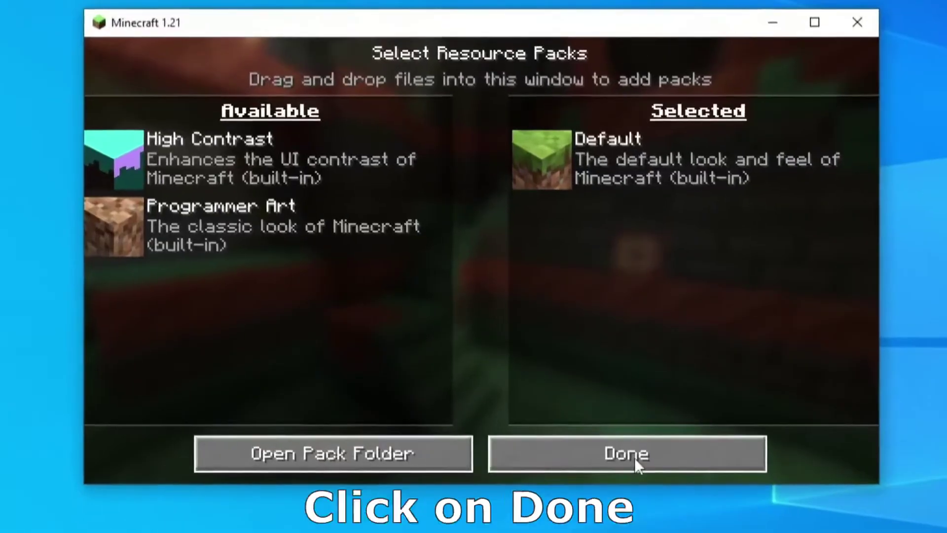
Step: Return to the title screen and select Redstone tests in the Singleplayer world list
{"action": "left_click", "coordinate": [635, 457]}
{"action": "left_click", "coordinate": [626, 504]}
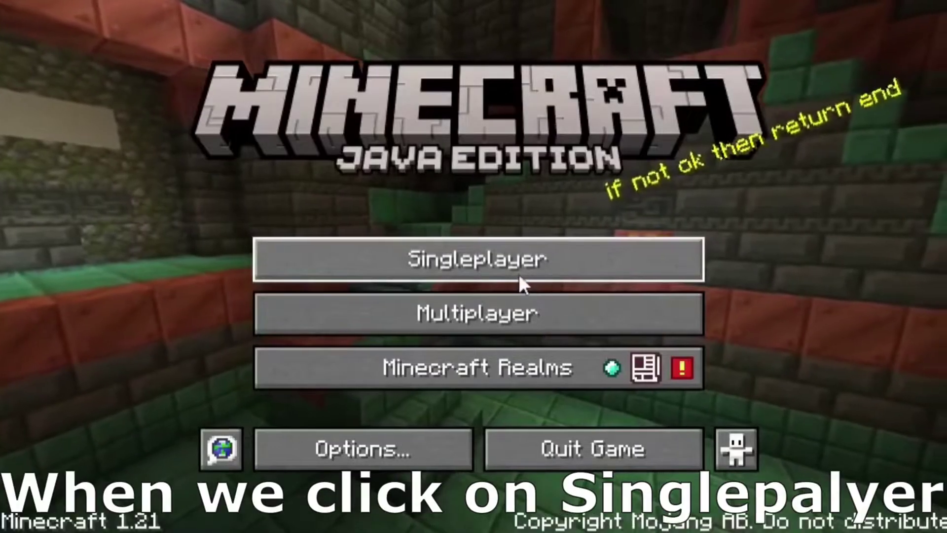
{"action": "left_click", "coordinate": [520, 275]}
{"action": "left_click", "coordinate": [403, 154]}
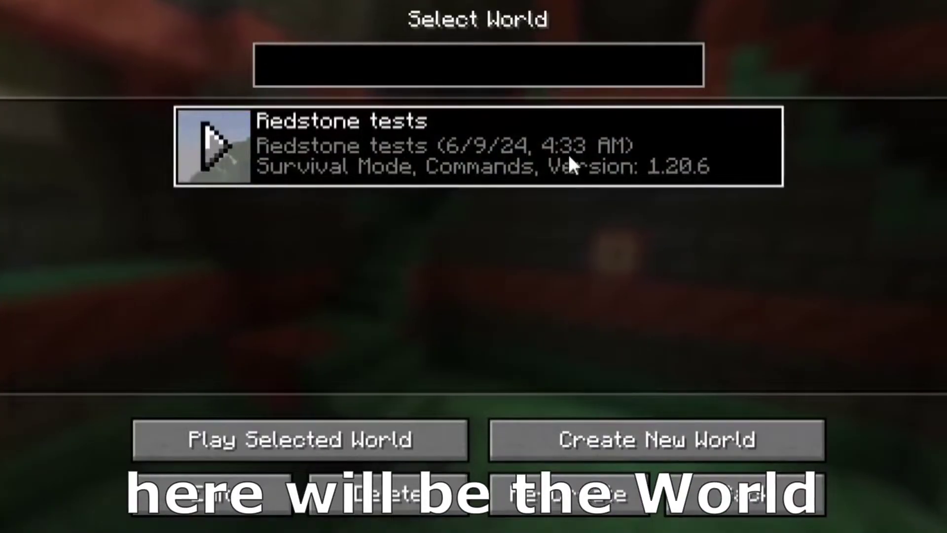